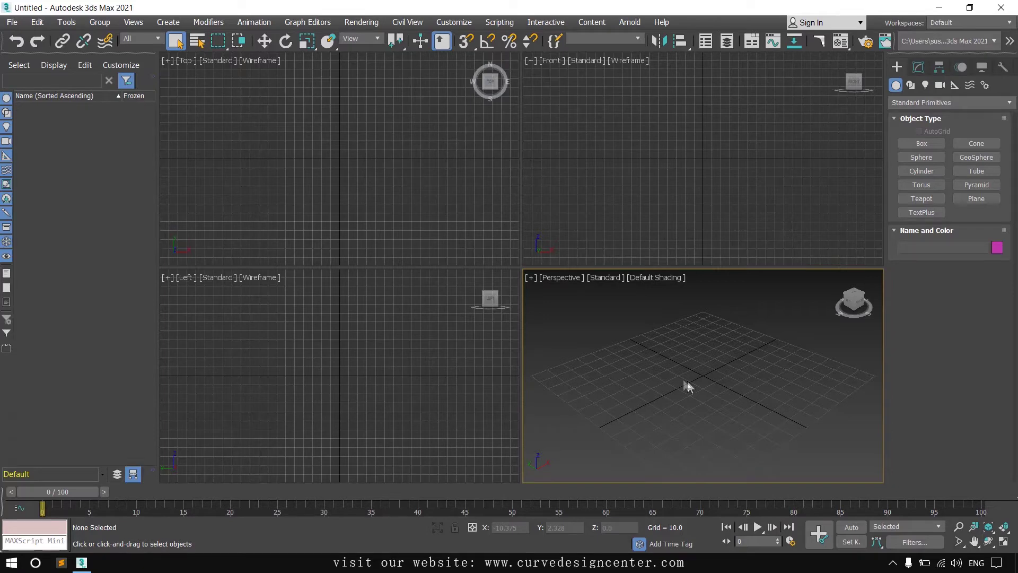
Draw a plane across the ground grid and a sphere sitting on it
left_click(976, 198)
left_click_drag(532, 373, 872, 377)
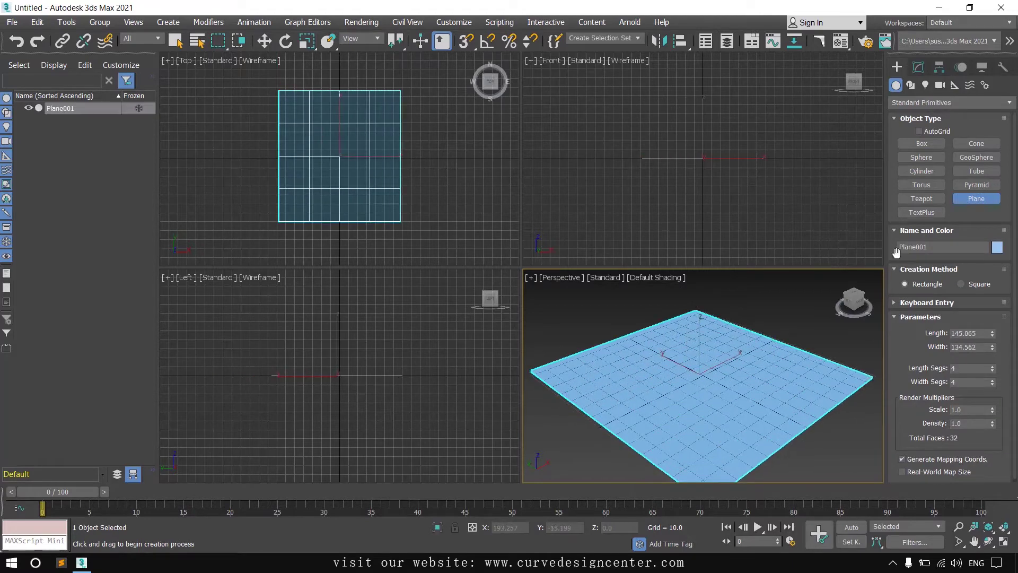
left_click(922, 157)
left_click_drag(308, 160, 323, 159)
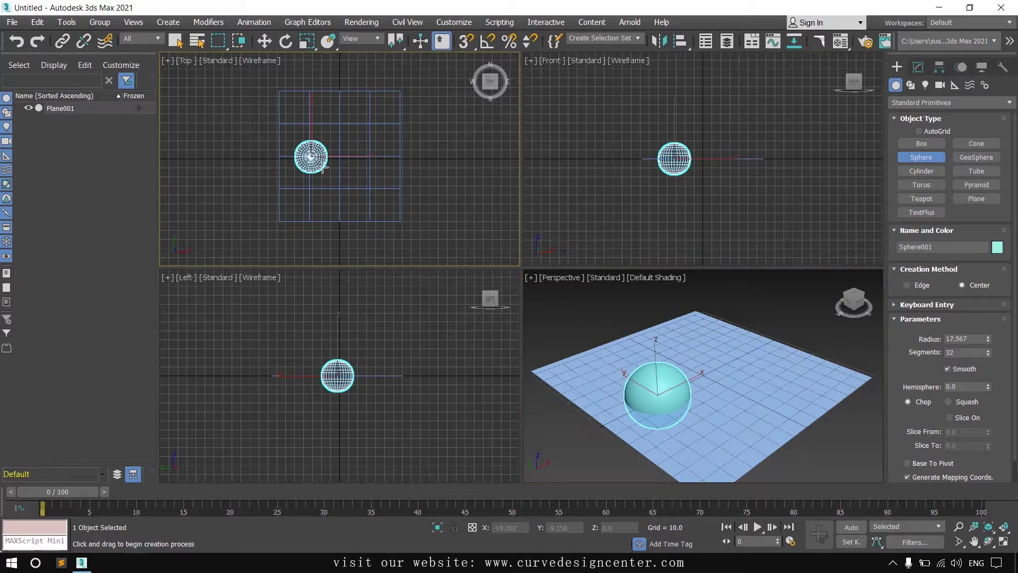
right_click(336, 373)
Add a tall cylinder beside the sphere on the plane
left_click(931, 157)
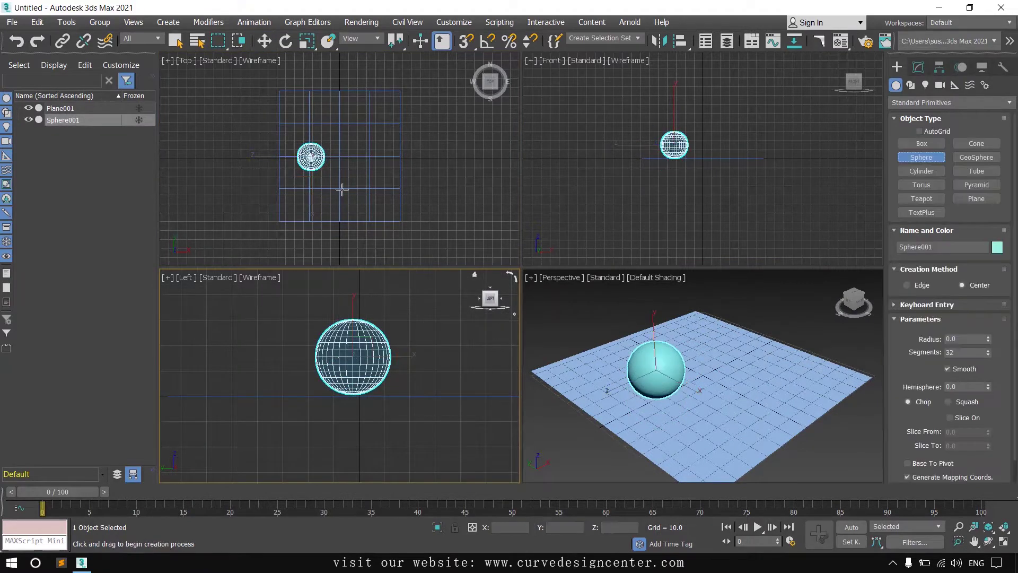
left_click(925, 175)
middle_click_drag(335, 176, 342, 200)
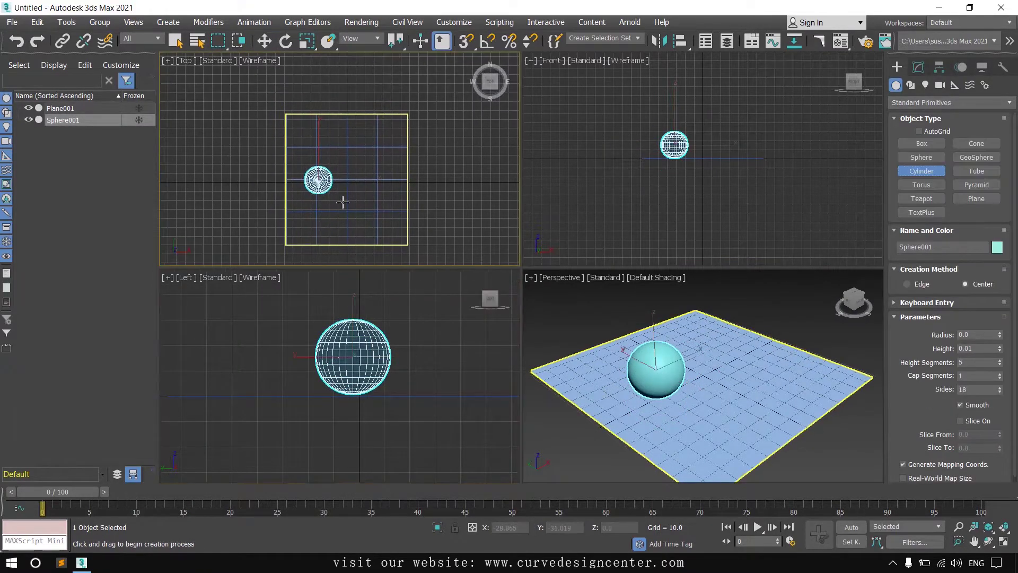
left_click_drag(368, 184, 373, 192)
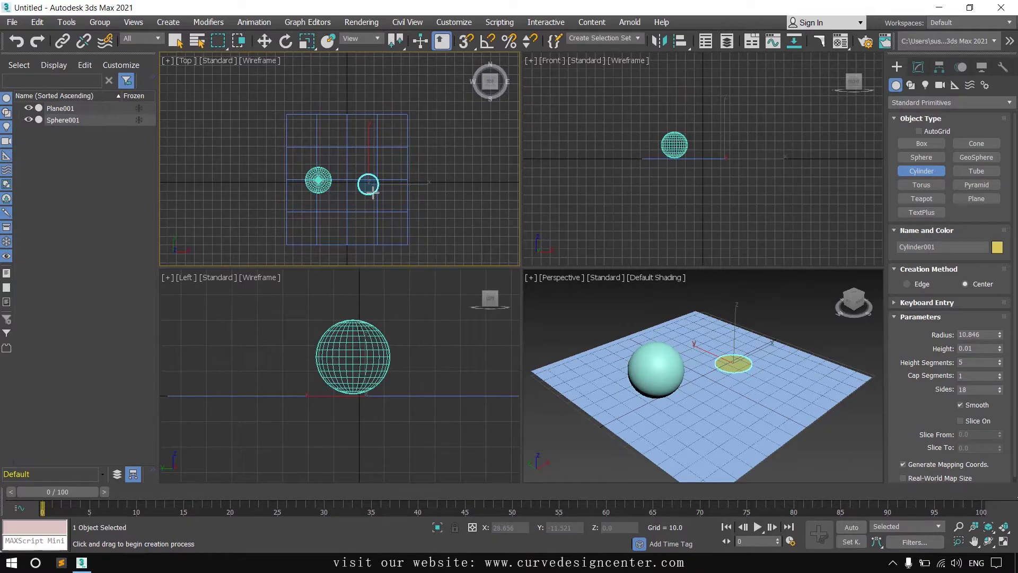
left_click(367, 159)
right_click(577, 307)
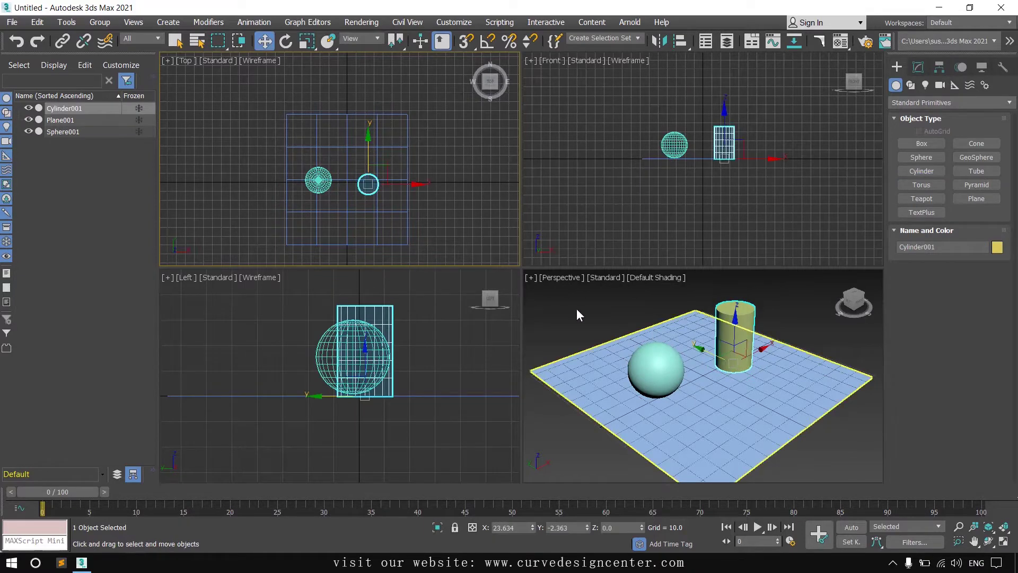
Maximize the Perspective view and give the plane, sphere and cylinder the 01 - Default material
key("alt+w")
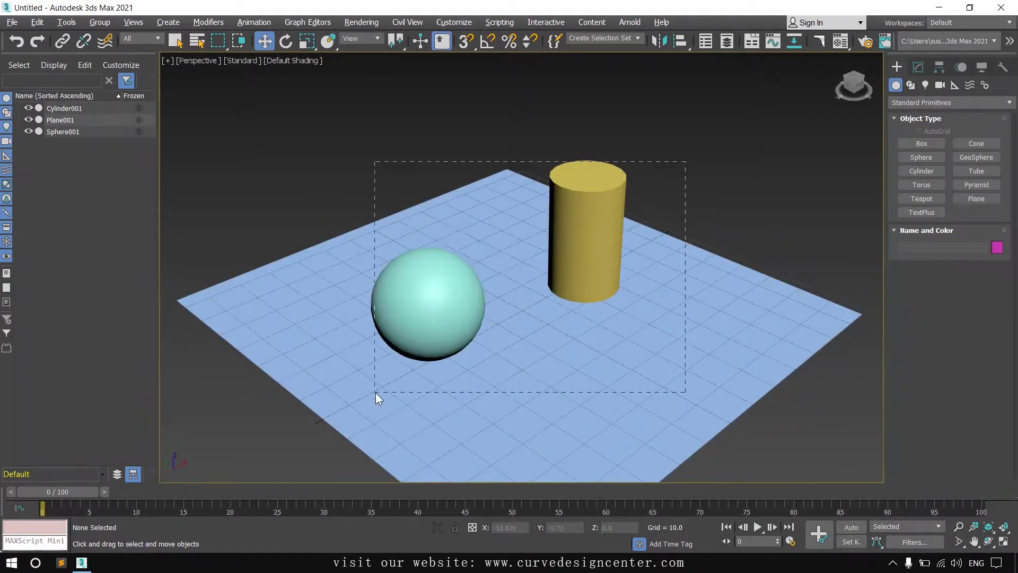
left_click_drag(375, 392, 375, 393)
key("m")
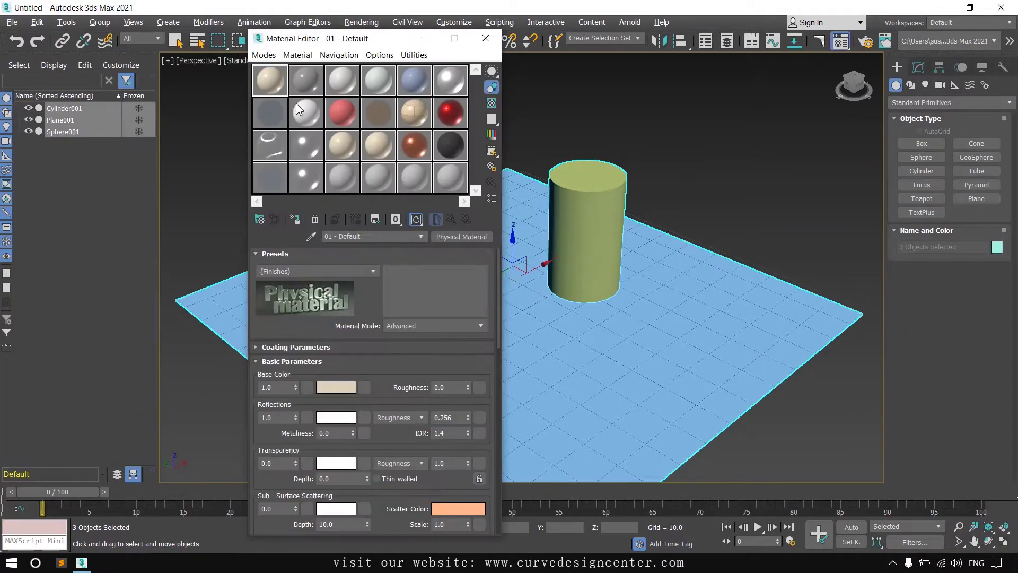
left_click(296, 219)
left_click(486, 38)
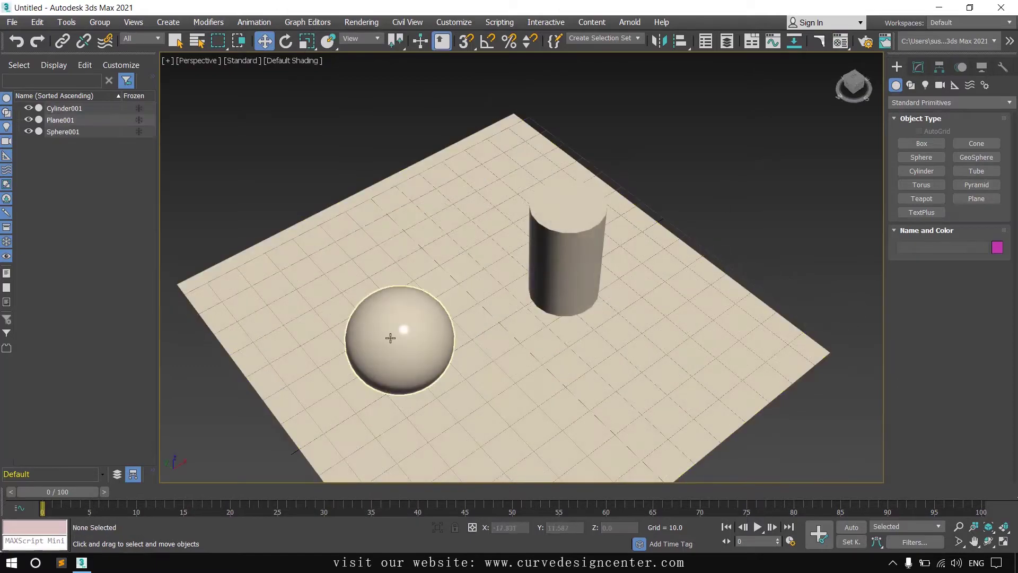
left_click(391, 338)
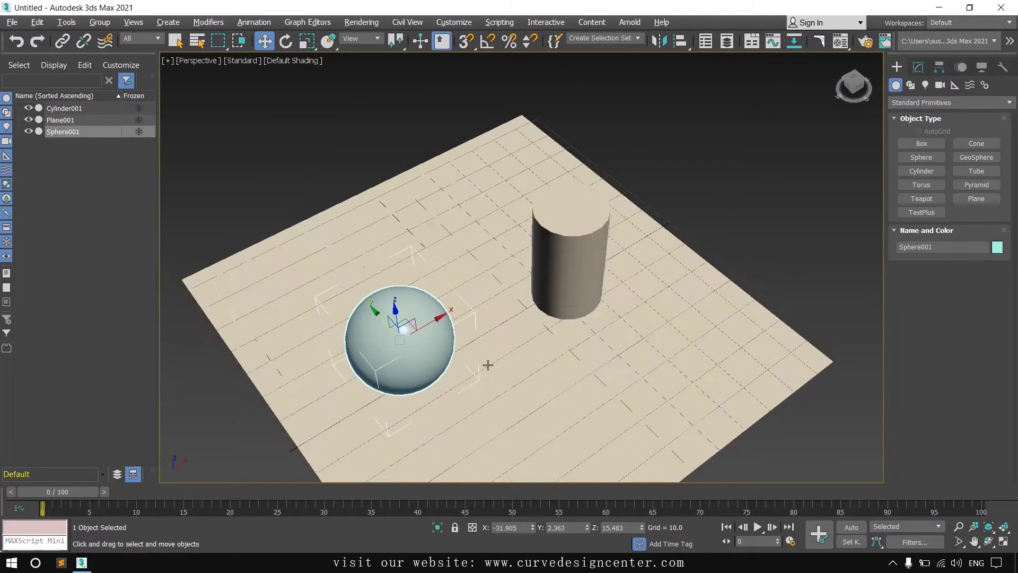
middle_click_drag(489, 364, 507, 328, "alt")
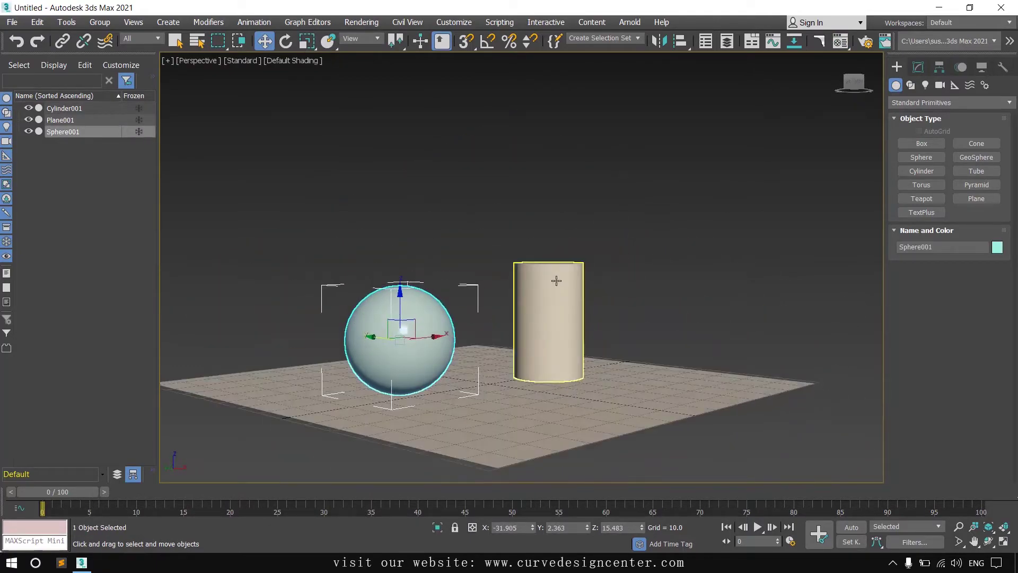
left_click(561, 329)
middle_click_drag(644, 314, 462, 415, "alt")
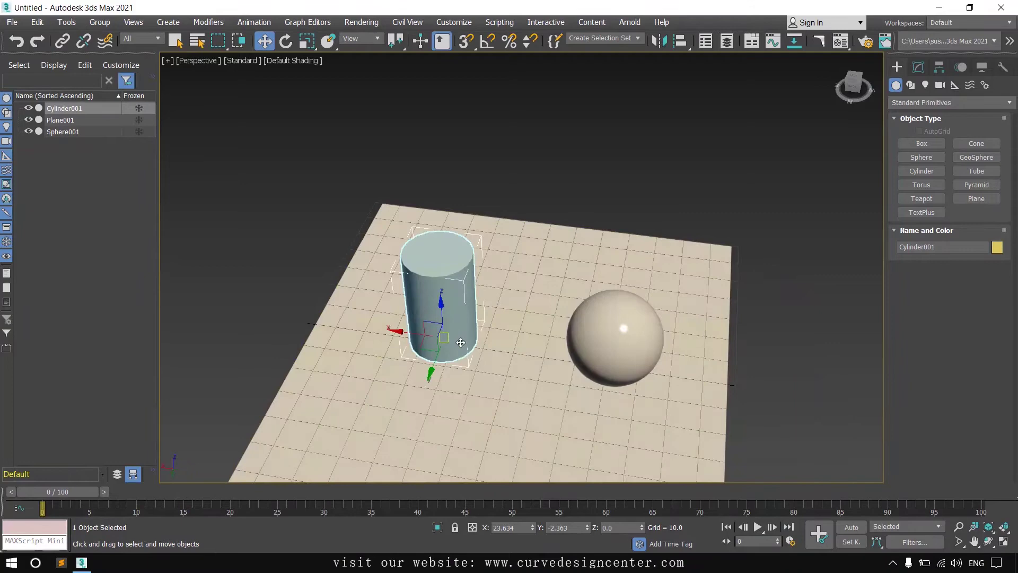
mouse_move(491, 351)
middle_mouse_down("alt")
mouse_move(509, 355)
mouse_move(495, 348)
middle_mouse_up("alt")
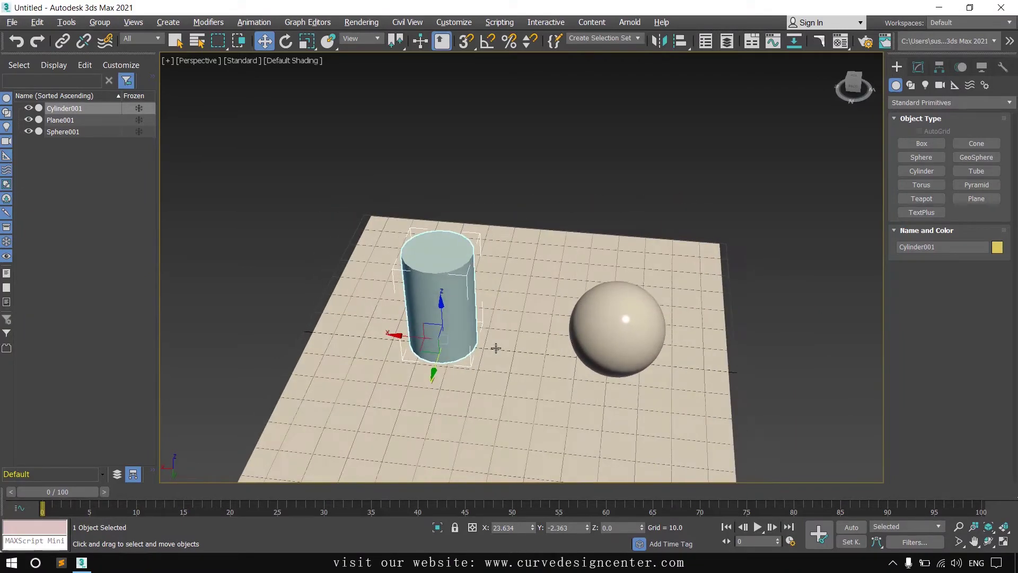
Uncheck Selection Brackets in the Perspective view's Per-View Preferences, moving the dialog aside
left_click(298, 62)
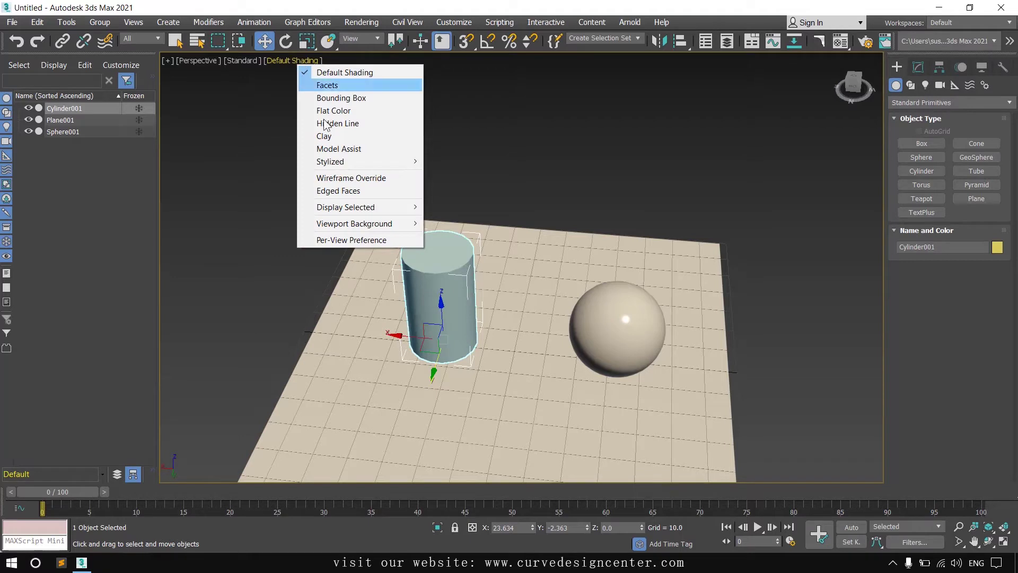
left_click(364, 239)
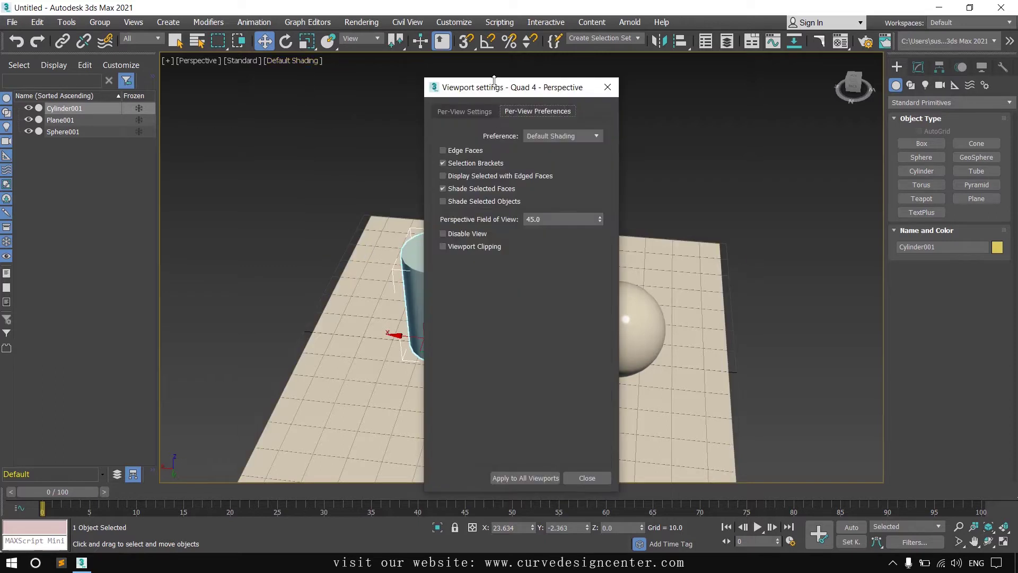
left_click(460, 110)
left_click(521, 112)
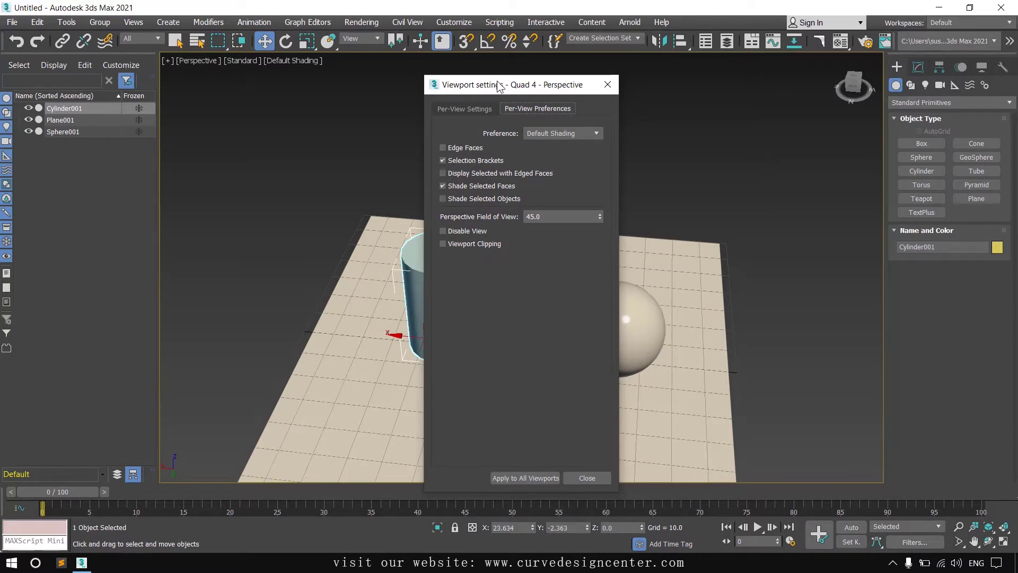
left_click_drag(485, 84, 620, 83)
left_click(579, 161)
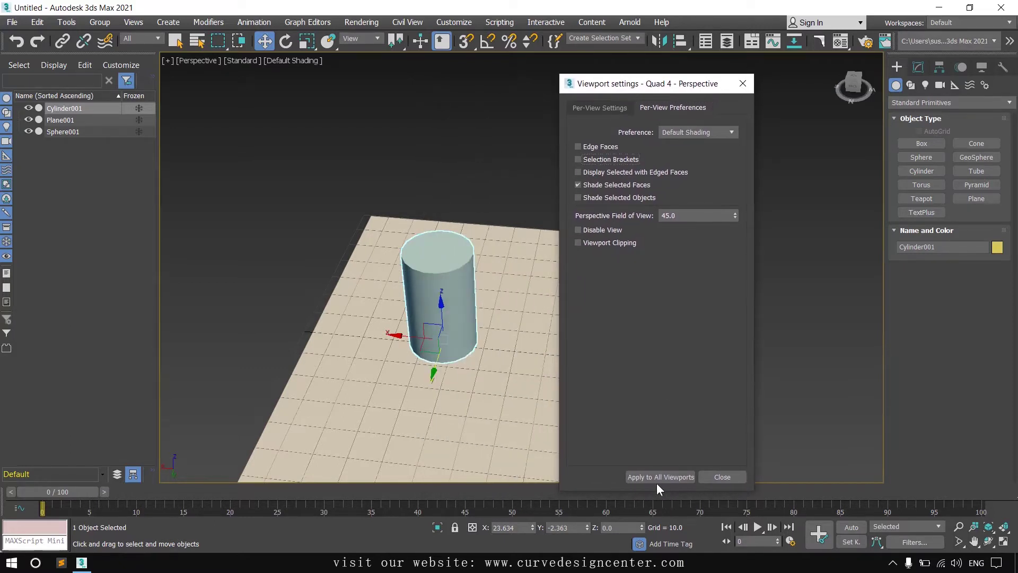
left_click_drag(658, 86, 727, 66)
left_click(611, 188)
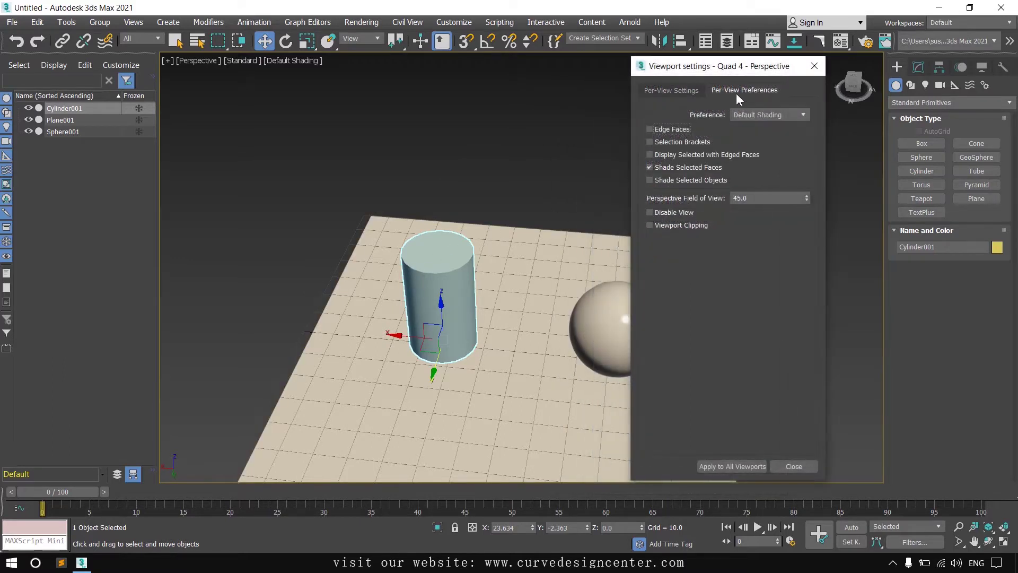
Toggle Edged Faces on and off several times, leaving it turned off
left_click(663, 129)
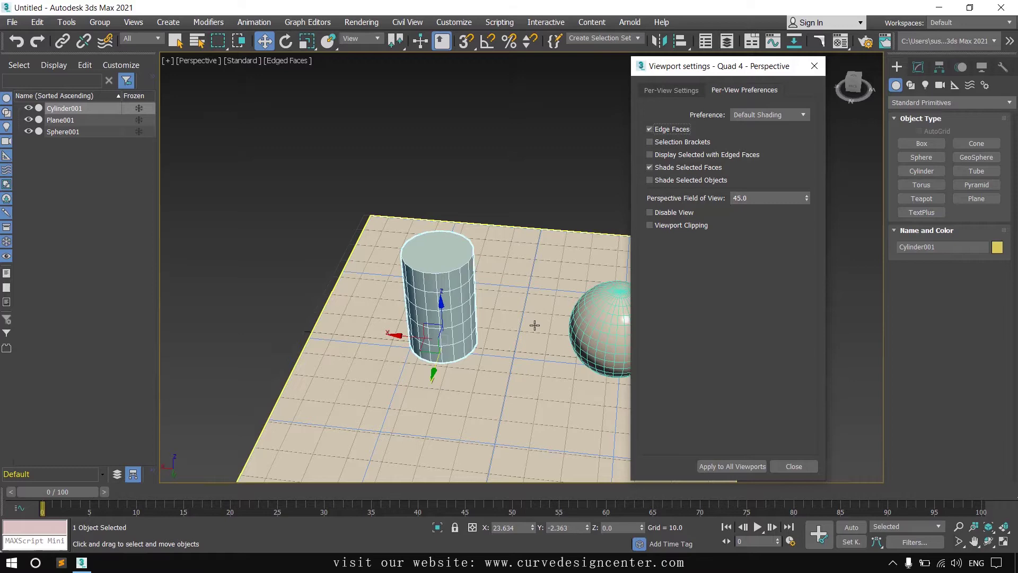
left_click(663, 129)
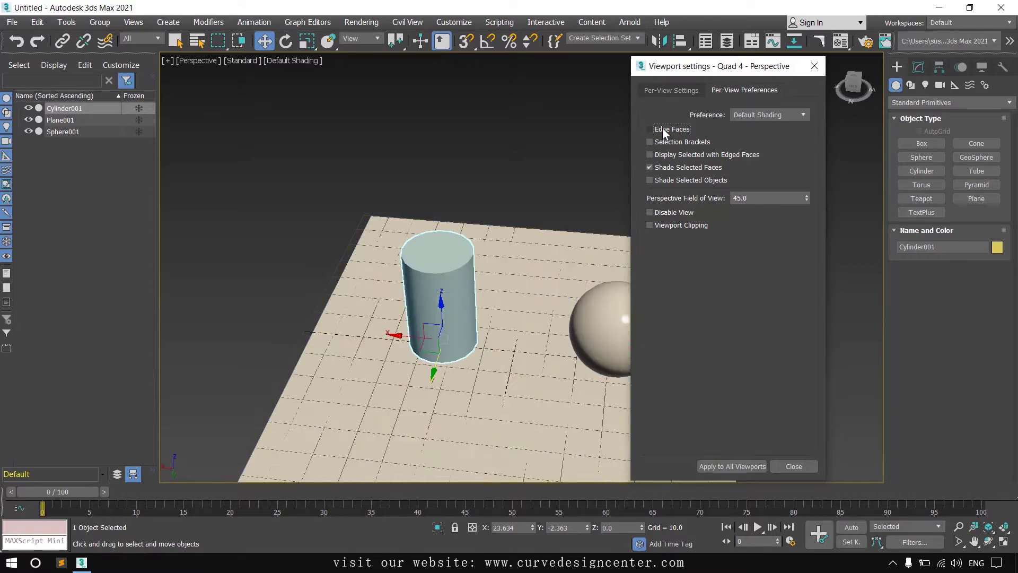
left_click(662, 128)
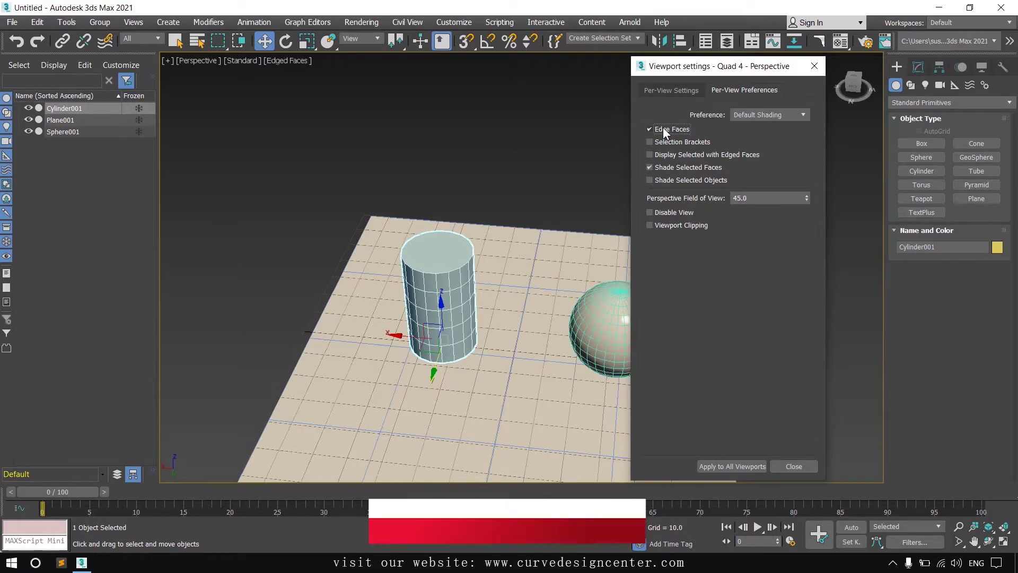
left_click(663, 128)
left_click(663, 128)
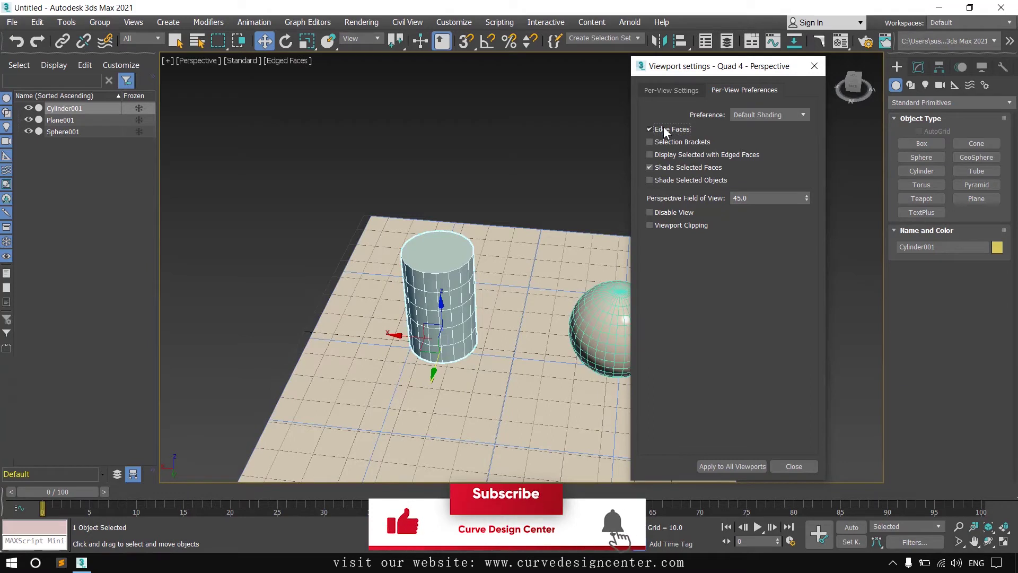
left_click(663, 129)
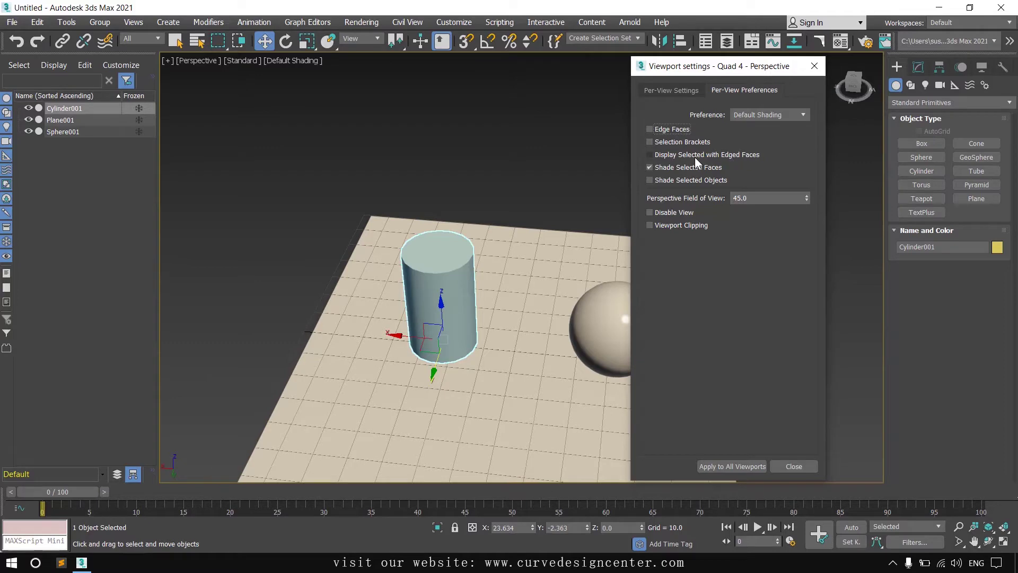
Enable Display Selected with Edged Faces and select the sphere to see its edges
left_click(660, 154)
middle_click_drag(546, 221, 522, 295, "alt")
left_click(522, 296)
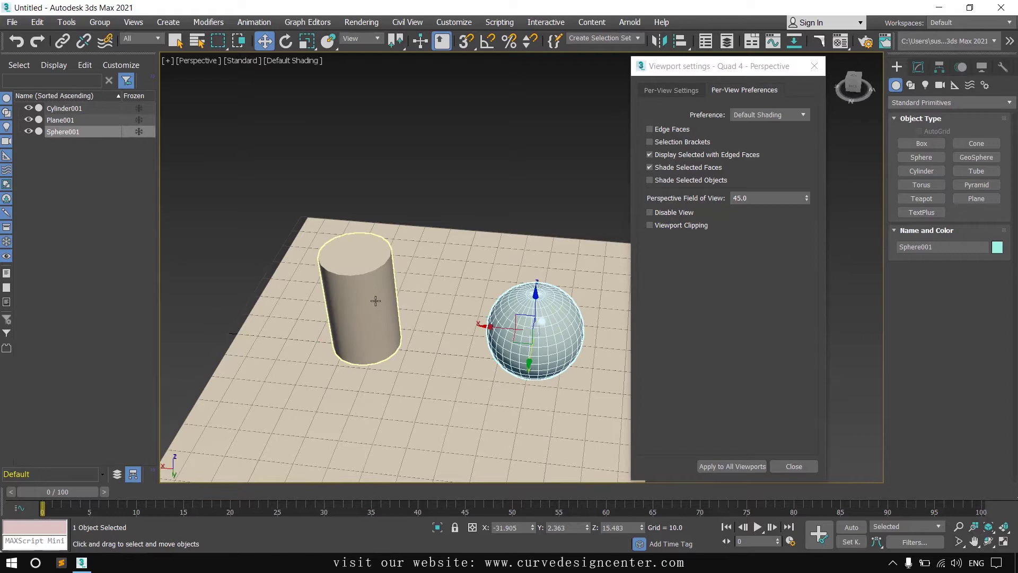
middle_click_drag(368, 306, 583, 276, "alt")
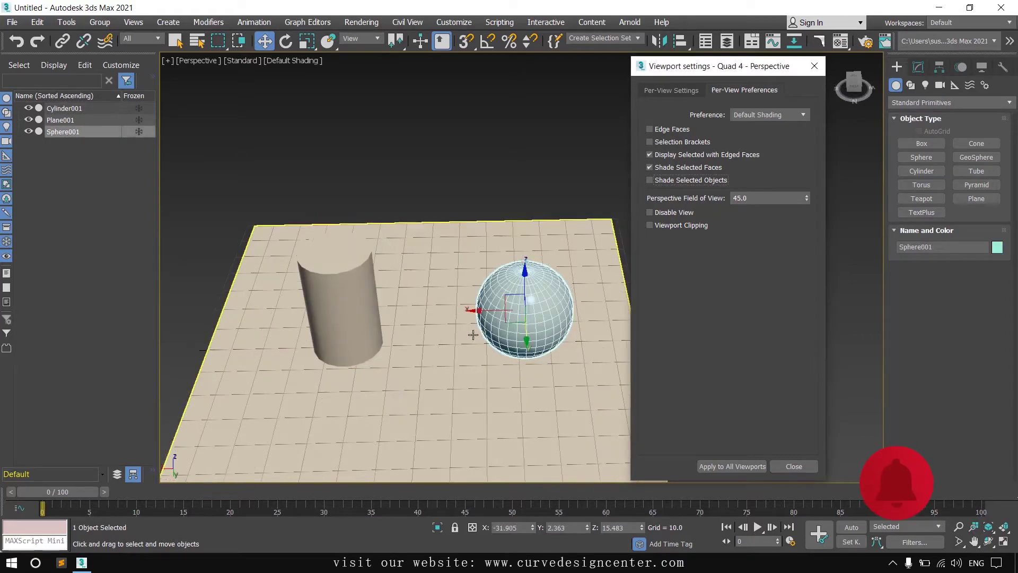
Enable Viewport Clipping and drag the clipping range to cut and partly restore the objects
left_click(673, 227)
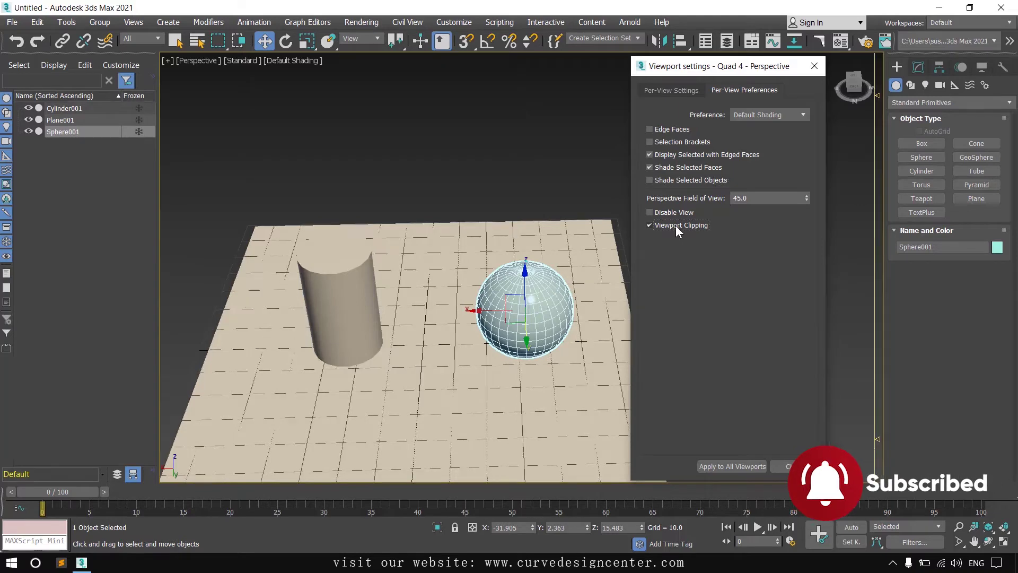
left_click_drag(715, 70, 194, 83)
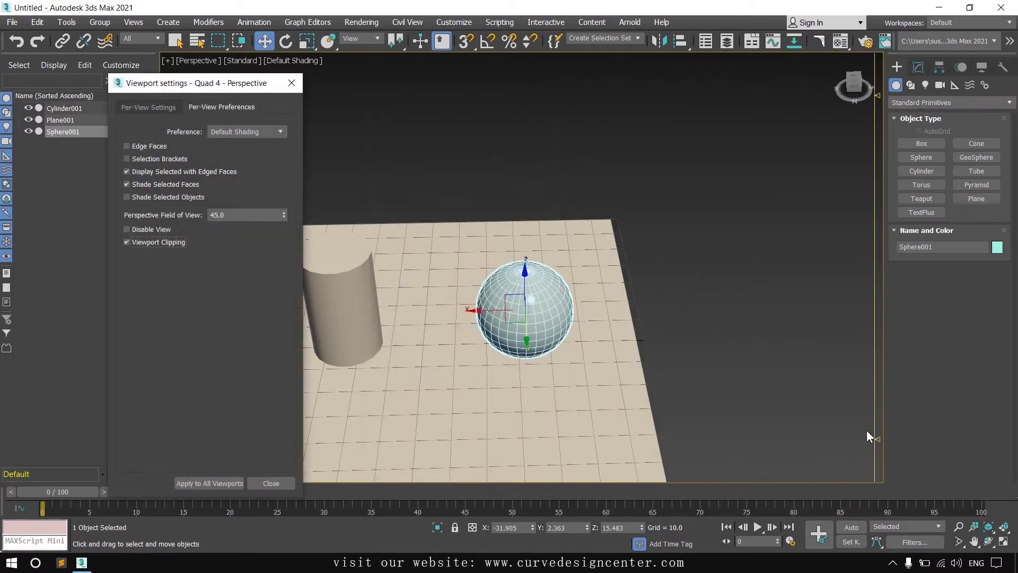
left_click_drag(879, 441, 880, 420)
left_click(717, 346)
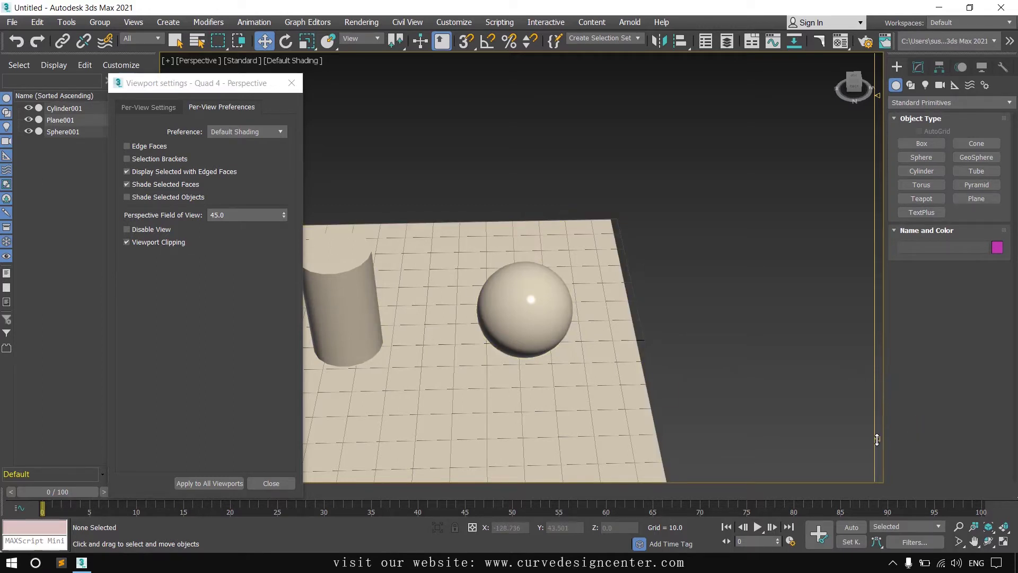
mouse_move(877, 439)
left_mouse_down()
mouse_move(886, 409)
mouse_move(879, 440)
left_mouse_up()
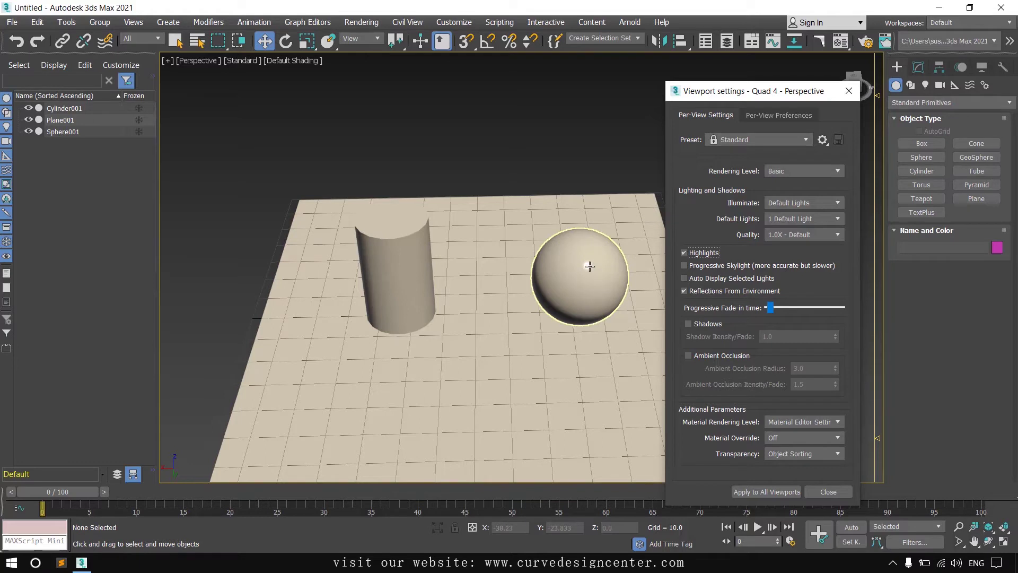
left_click(692, 252)
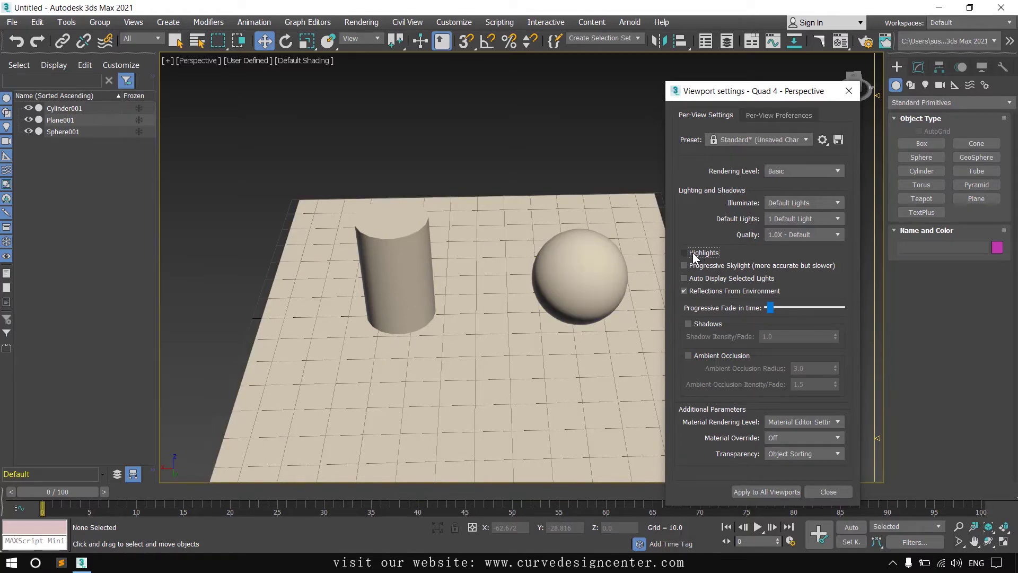
left_click(692, 252)
left_click(693, 252)
left_click(688, 253)
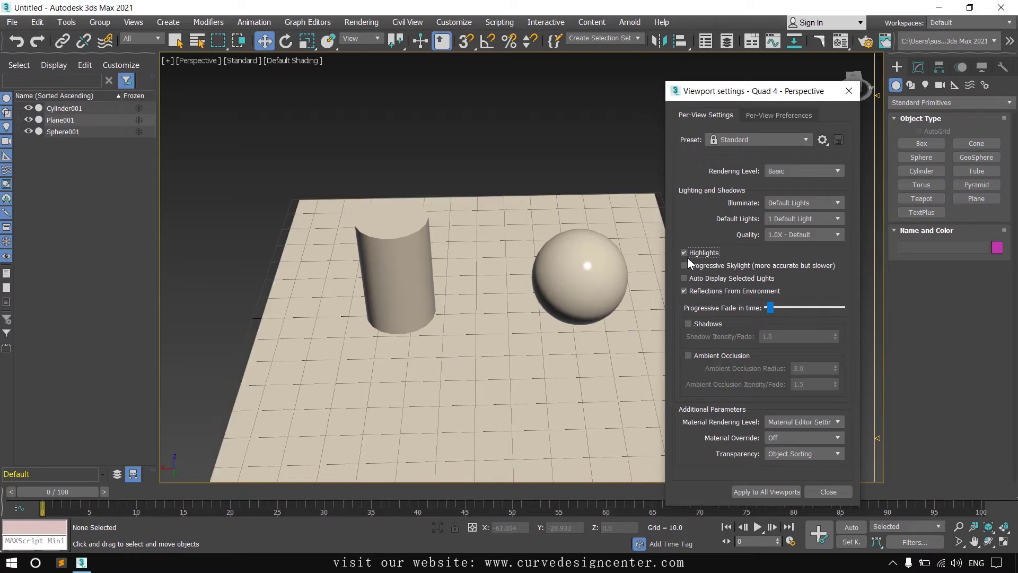
left_click(688, 253)
left_click(688, 252)
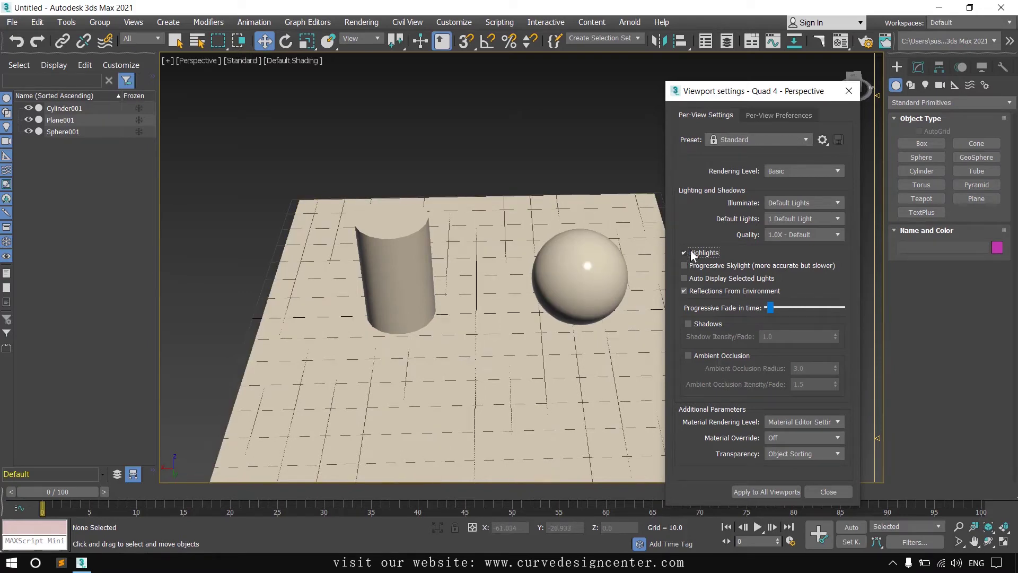
Turn on viewport shadows and preview shadow intensity values of 0.7 and 0.5
left_click(701, 323)
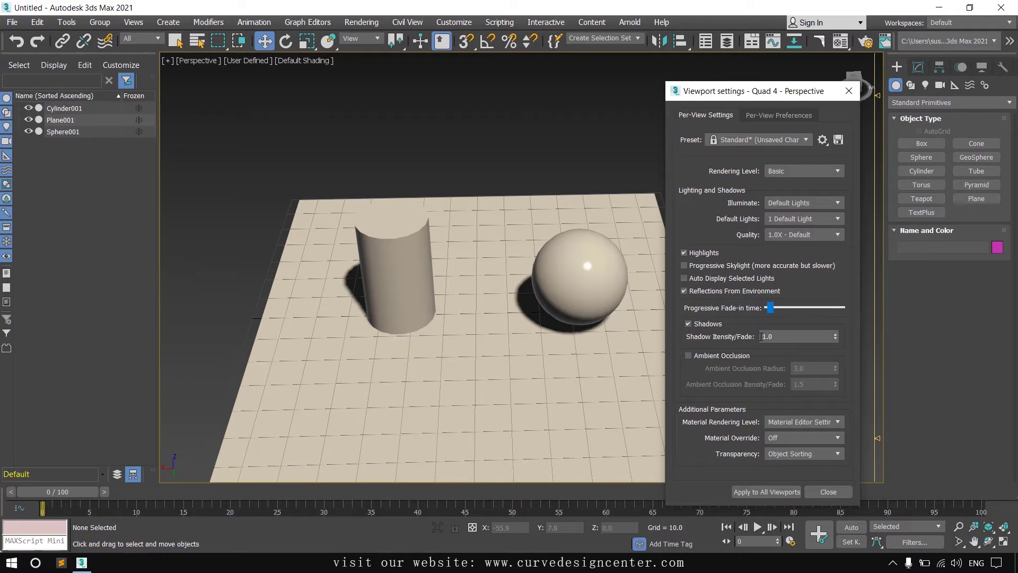
double_click(792, 337)
type(".7")
key("Return")
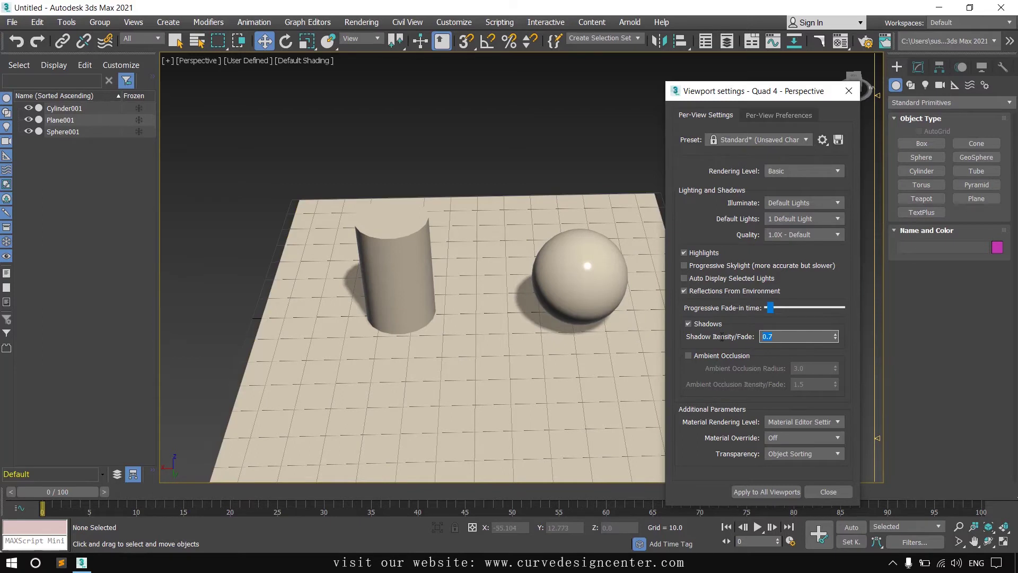
type(".5")
key("Return")
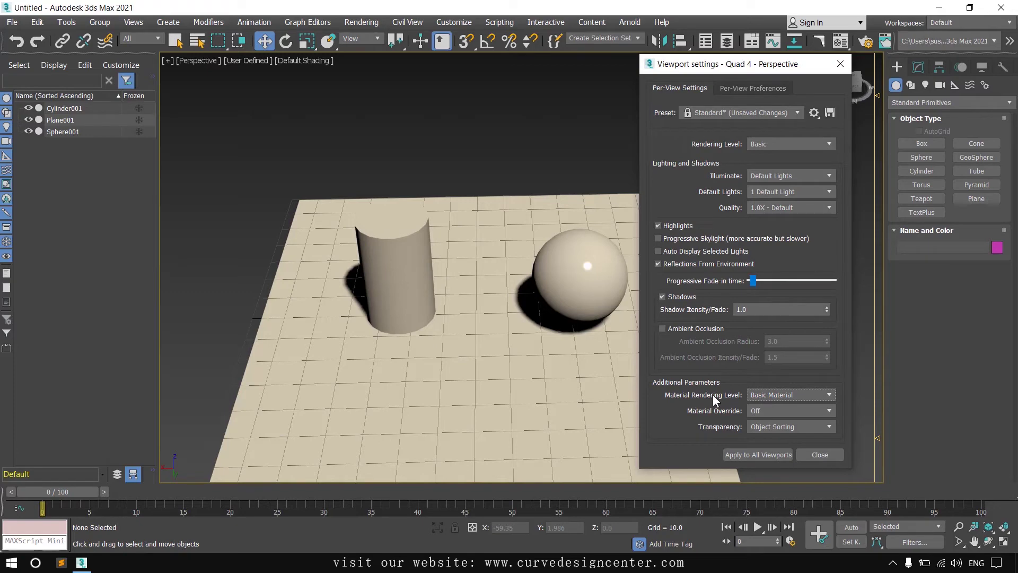
Glance at the Material Rendering Level choices, then override materials with the Fast Shader
left_click(787, 394)
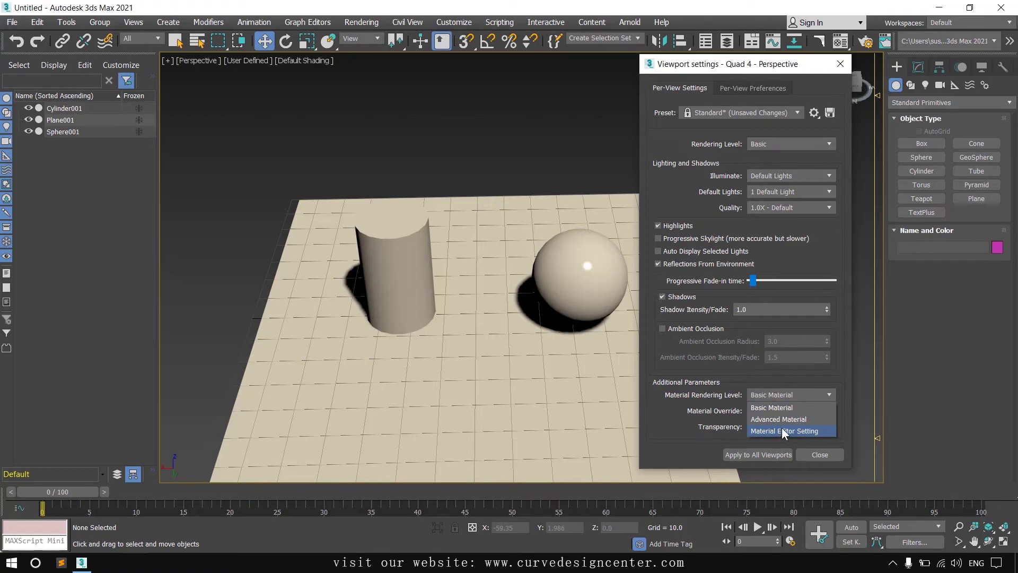
left_click(691, 408)
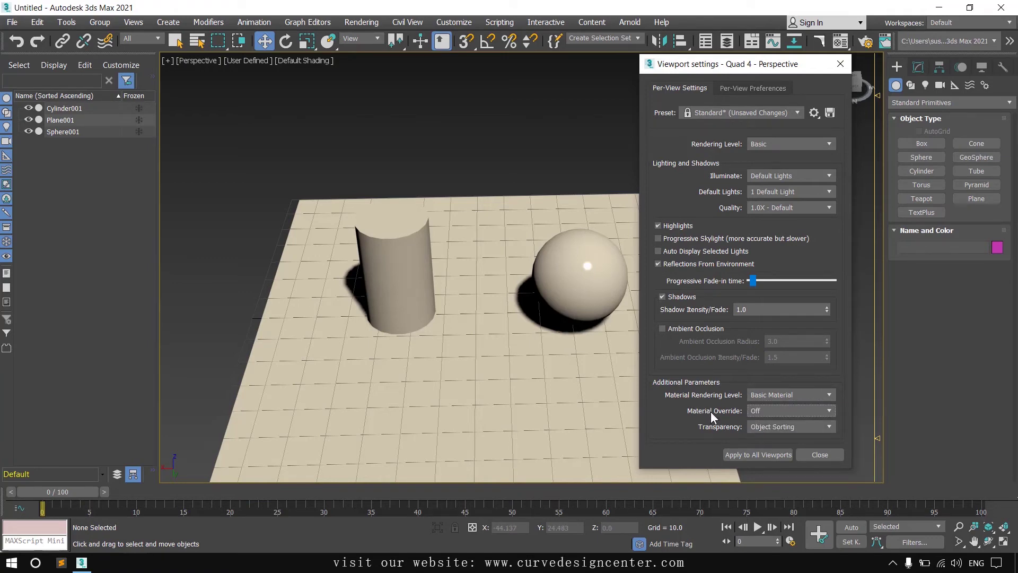
left_click(765, 412)
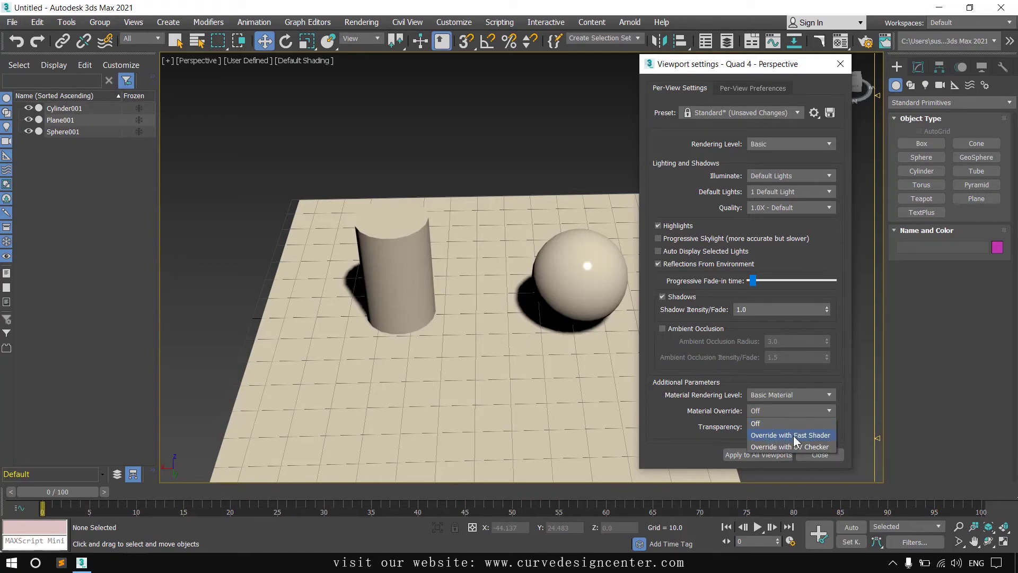
left_click(793, 435)
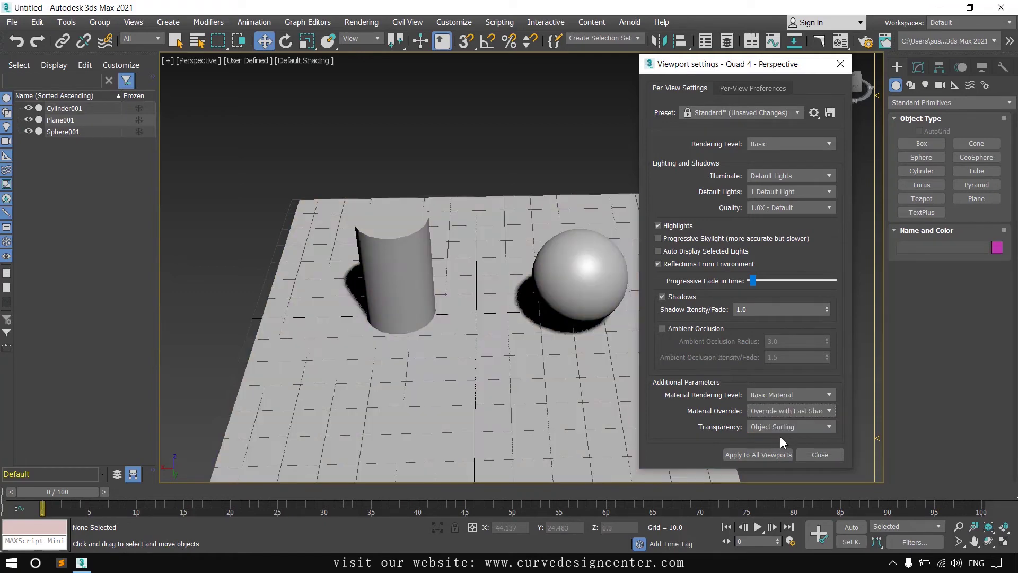
Switch Material Override to UV Checker and orbit around the checkered objects
left_click(784, 409)
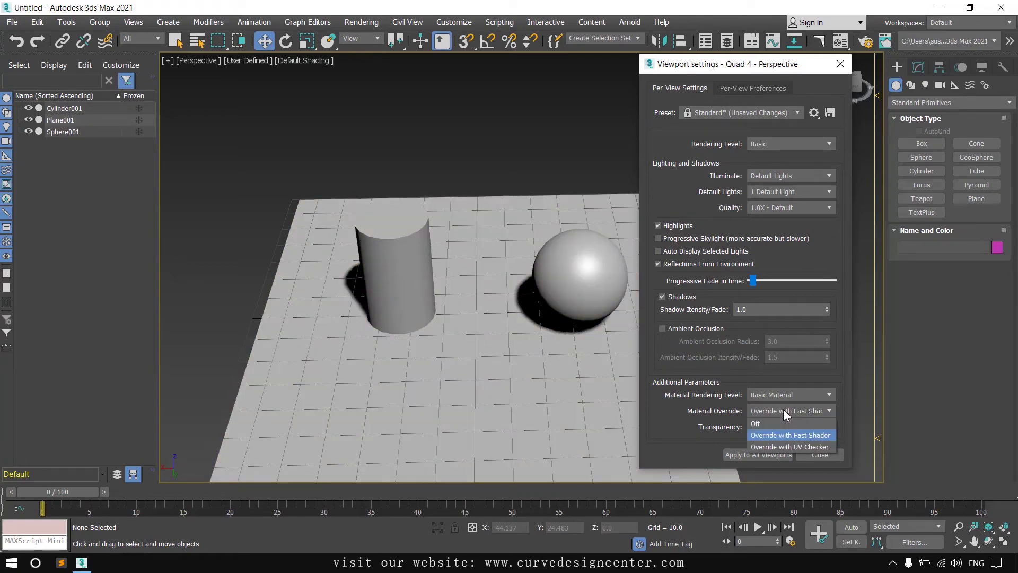
left_click(779, 446)
middle_click_drag(477, 329, 359, 269, "alt")
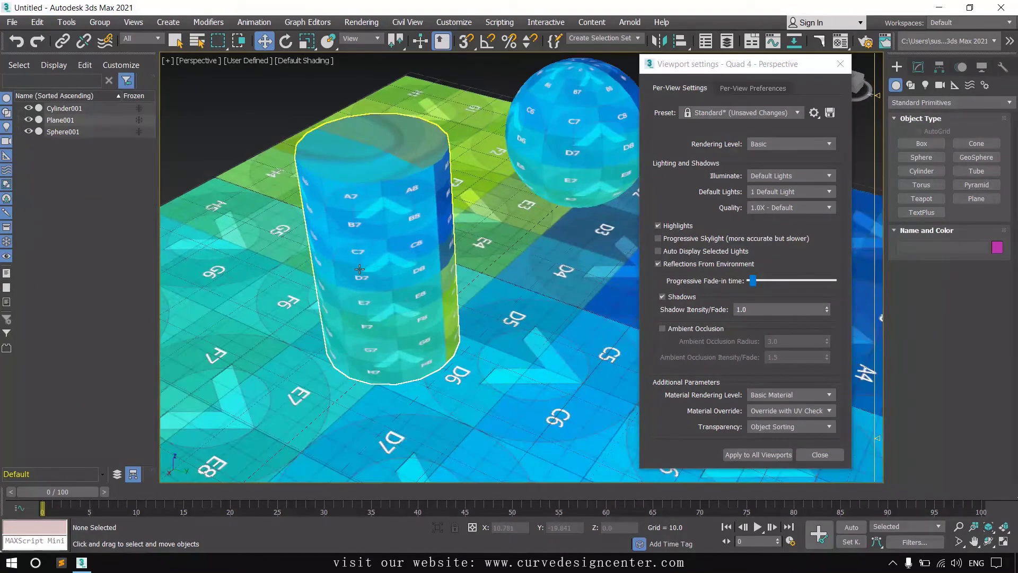
scroll(359, 269, "up", 2)
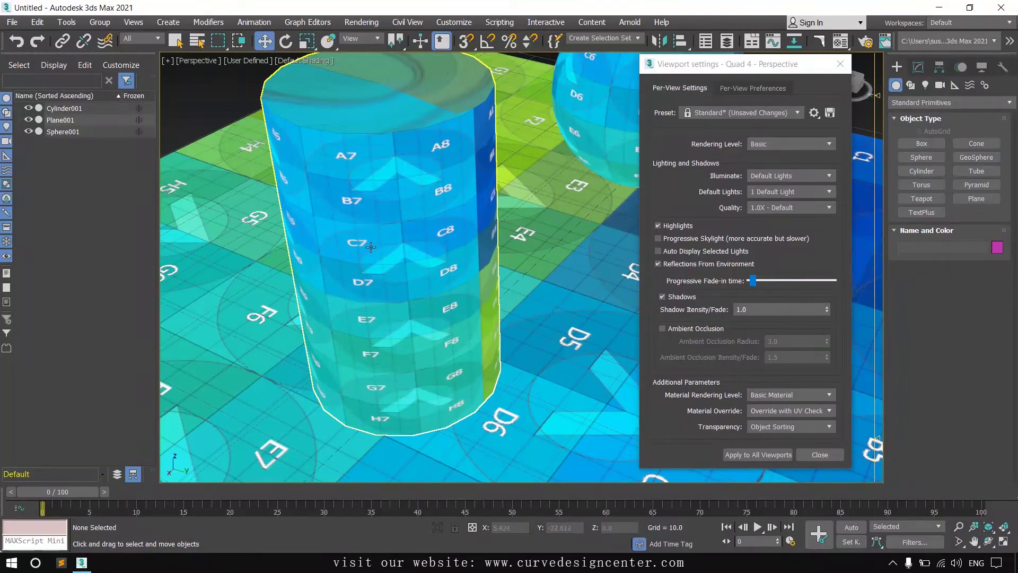
middle_click_drag(427, 281, 609, 198, "alt")
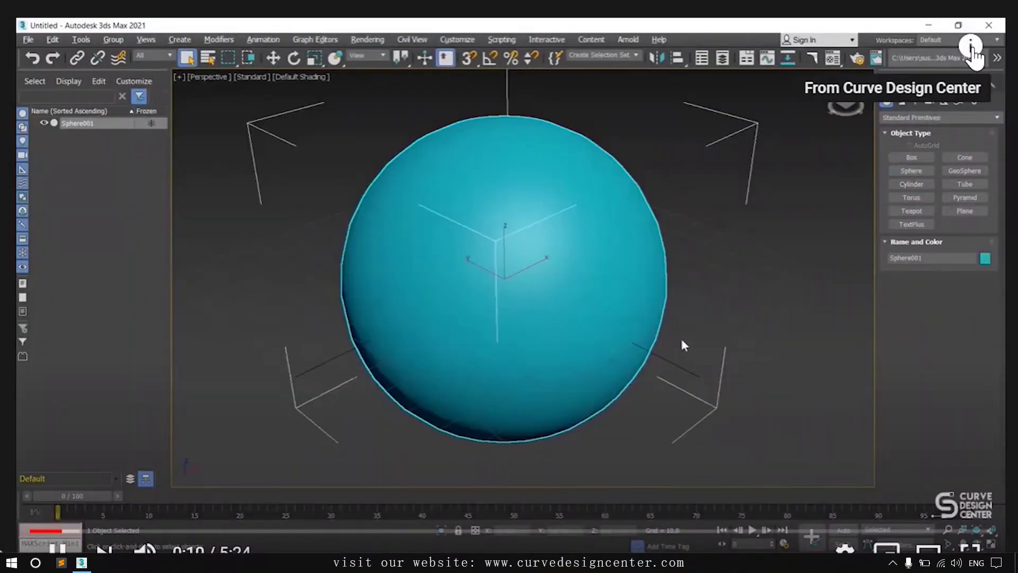
Open the 3ds Max Training for Beginners playlist from the video's info cards
left_click(973, 53)
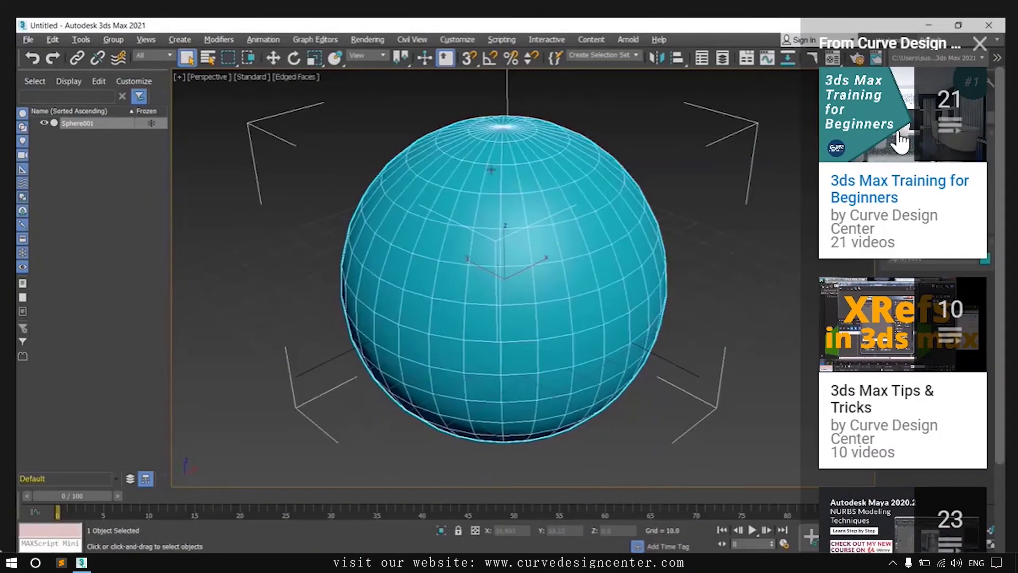
left_click(900, 142)
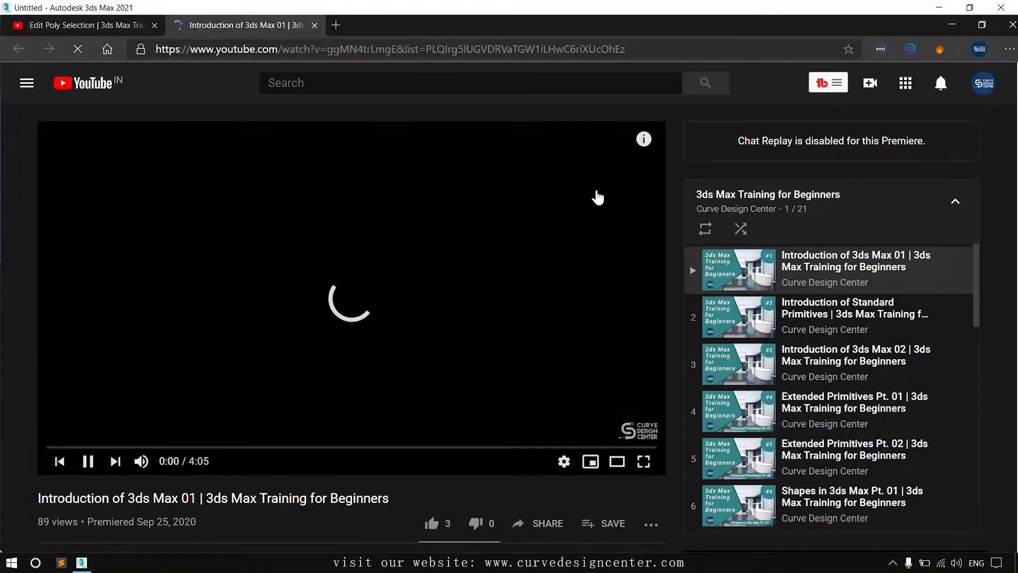